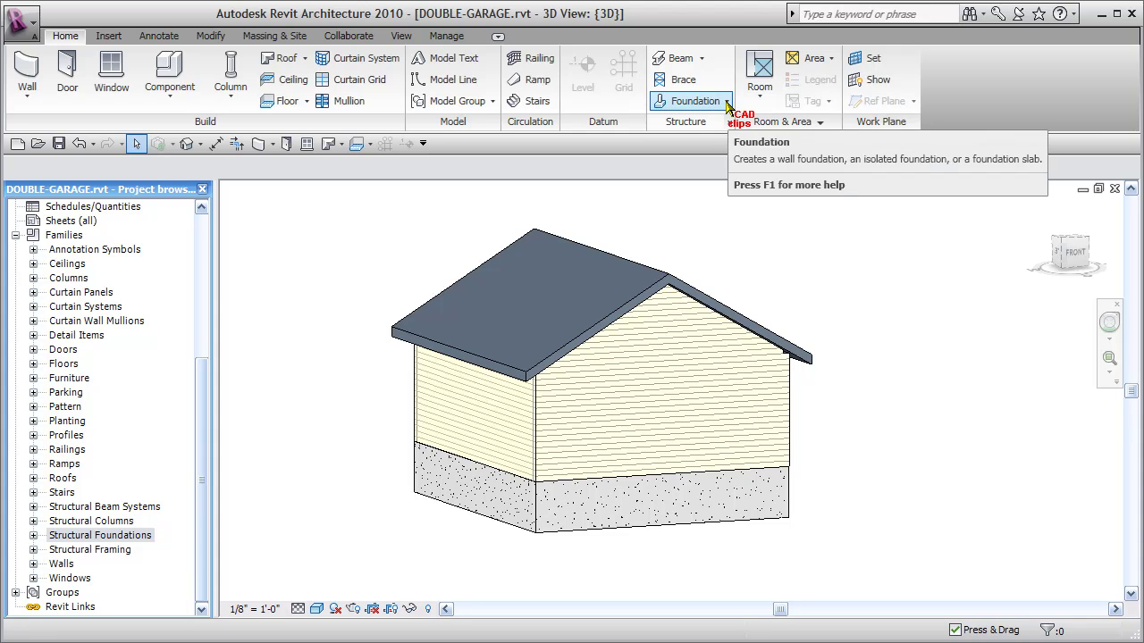
Start a wall foundation and duplicate its Bearing Footing - 36" x 12" type as "Bearing Footing - 30" x 8""
click(727, 102)
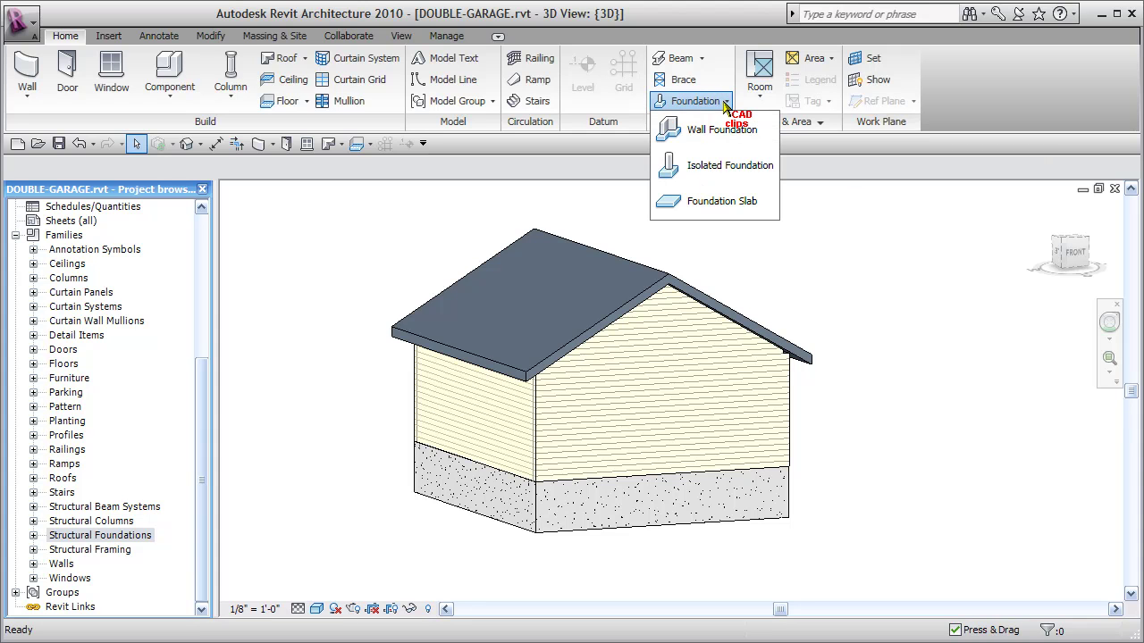
click(678, 169)
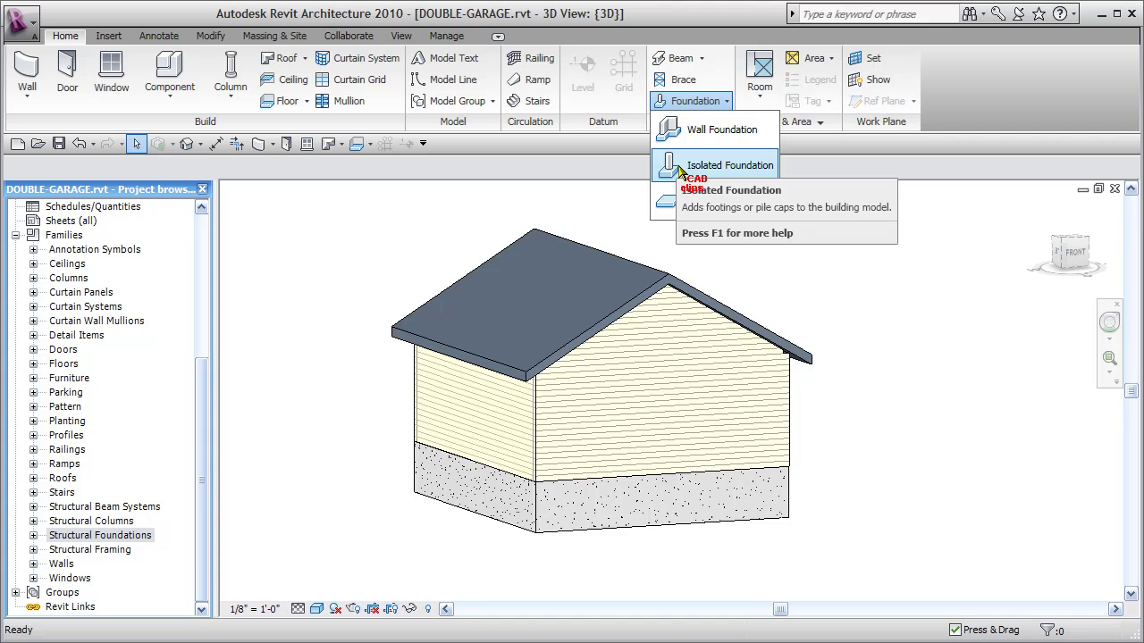
click(678, 170)
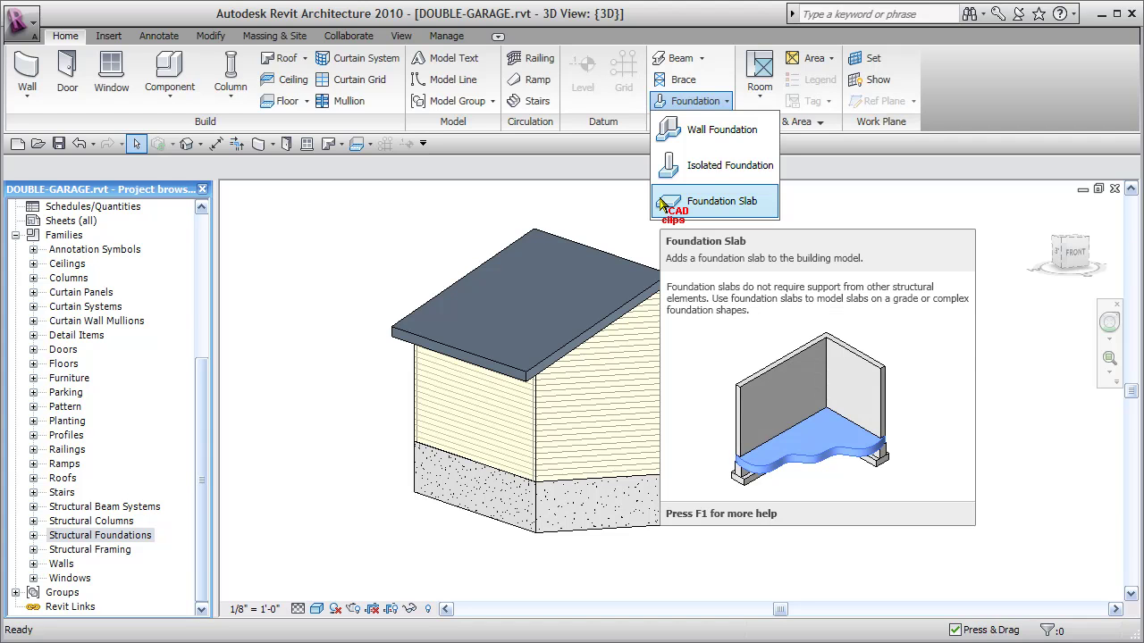
click(700, 136)
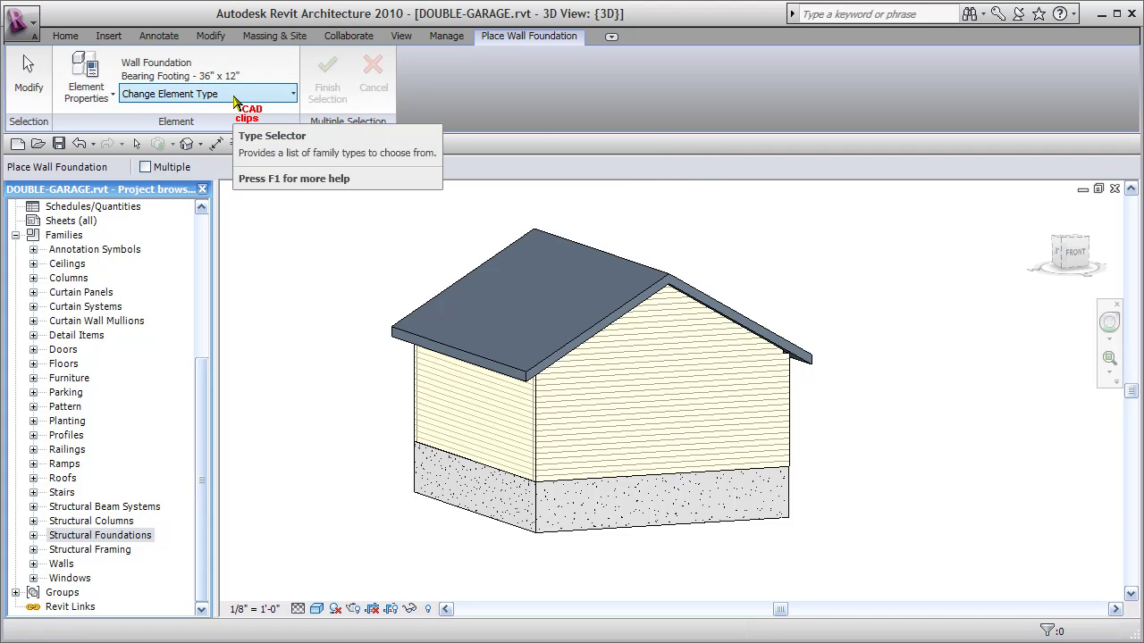
click(114, 93)
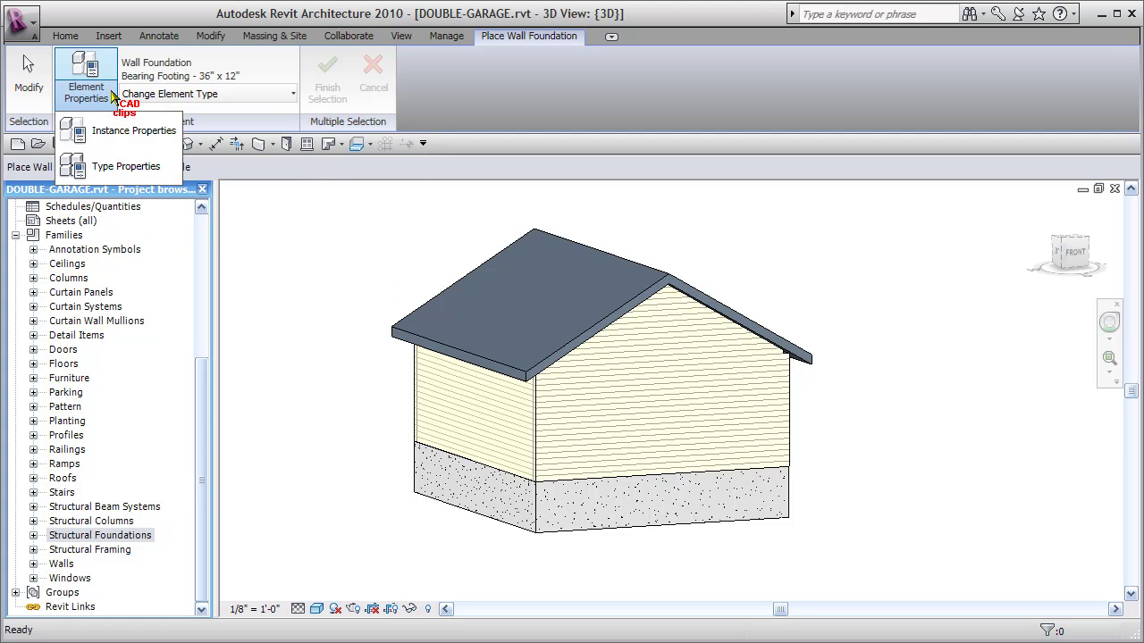
click(111, 167)
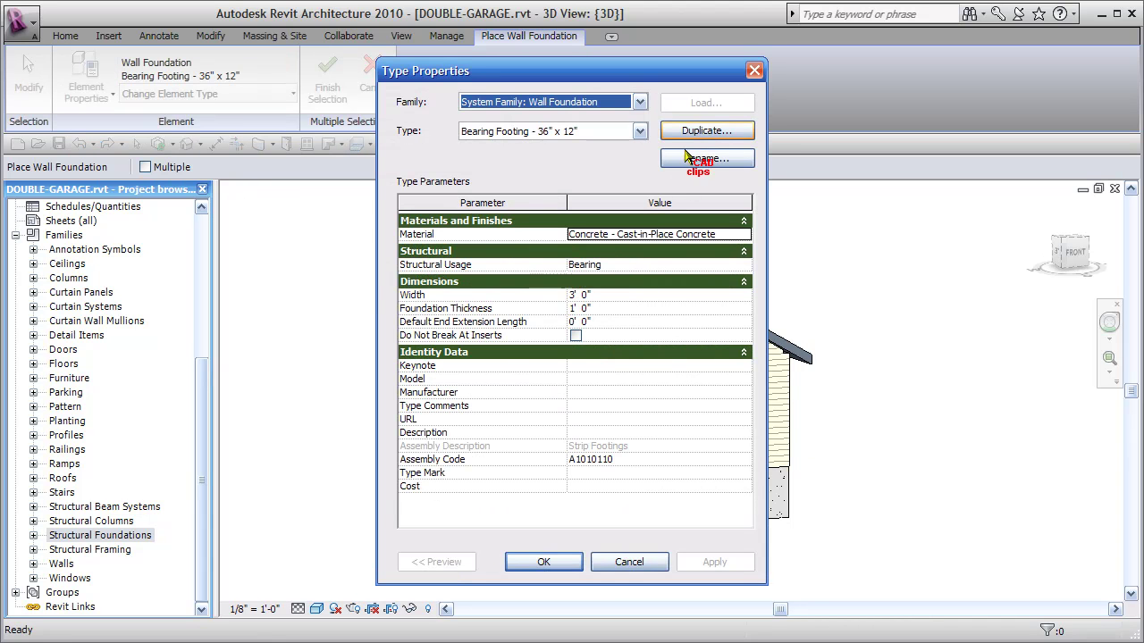
click(695, 133)
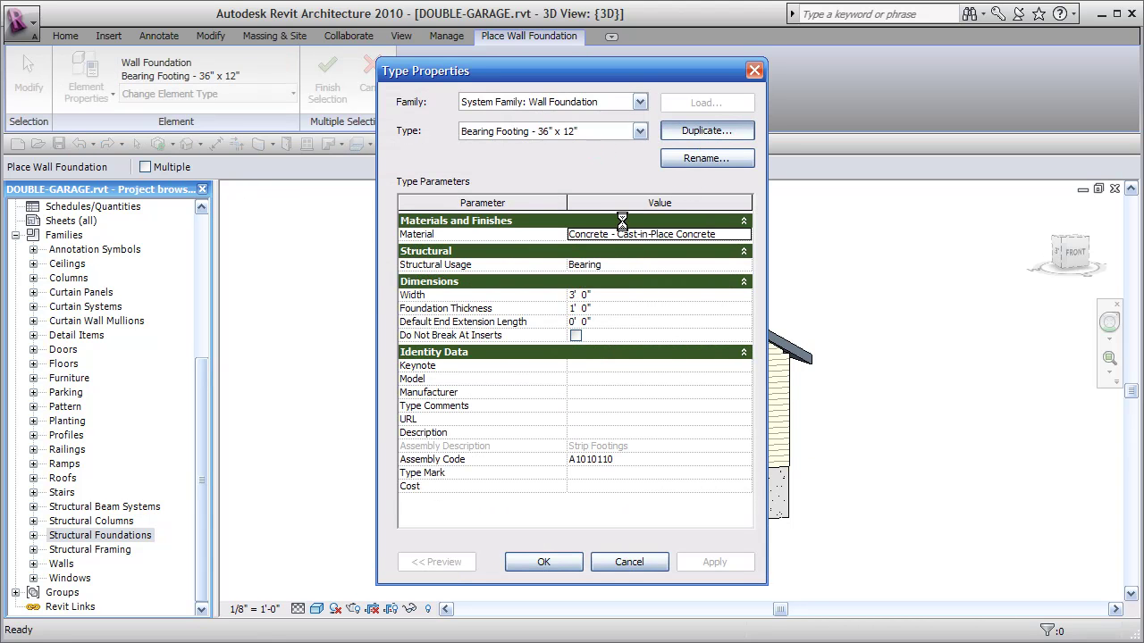
click(650, 314)
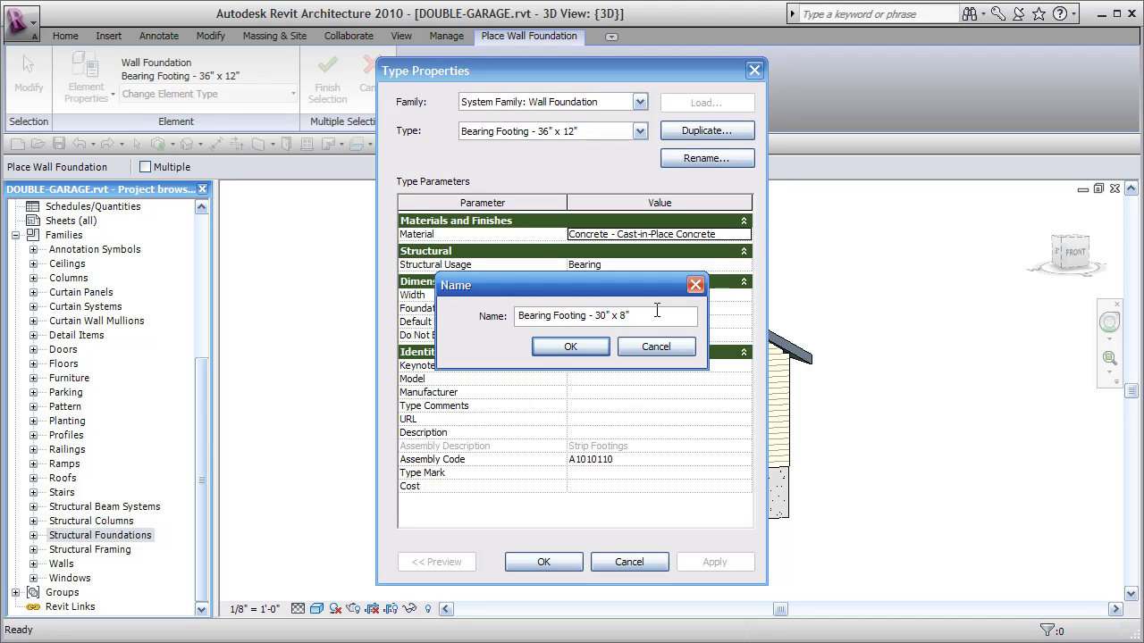
click(570, 346)
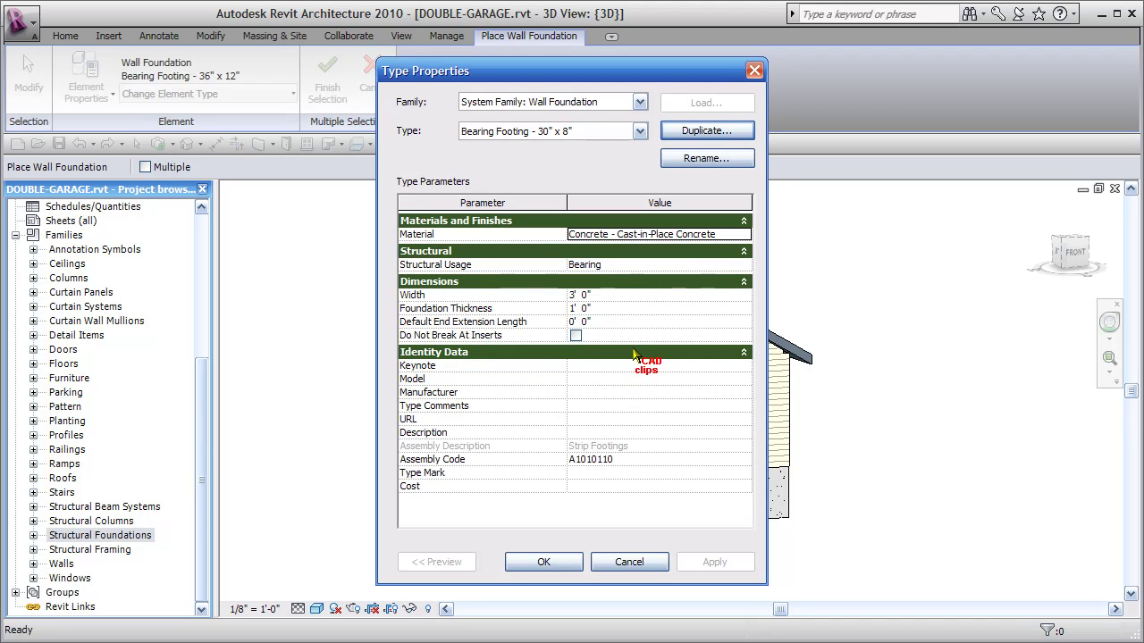
Set the new footing type's width to 2' 6" and foundation thickness to 8", and accept the type properties
click(630, 295)
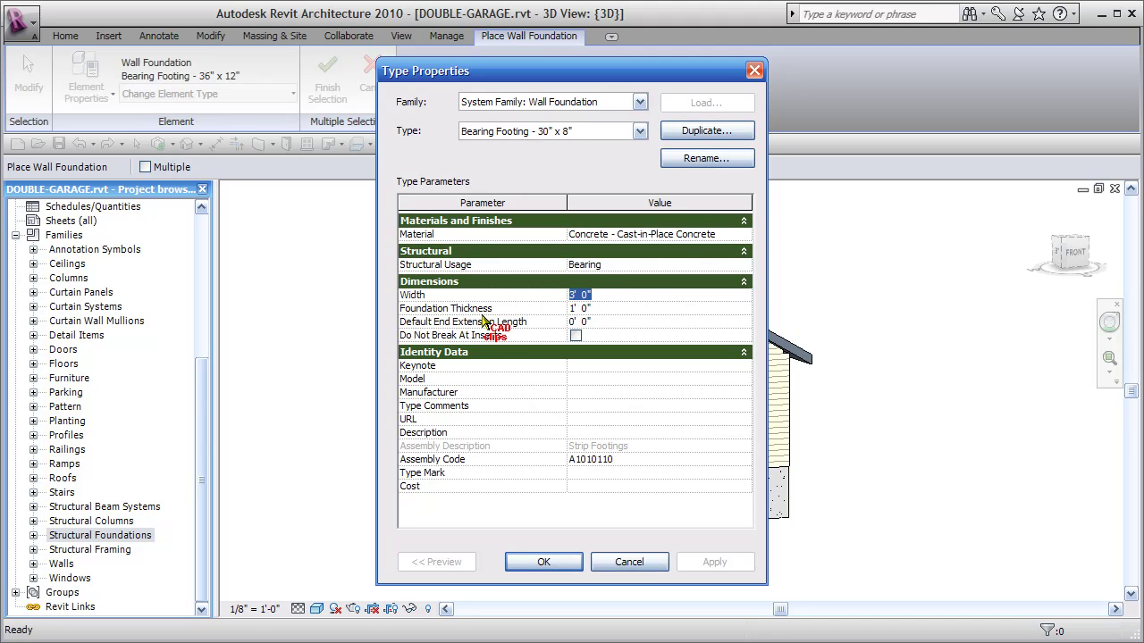
text(2)
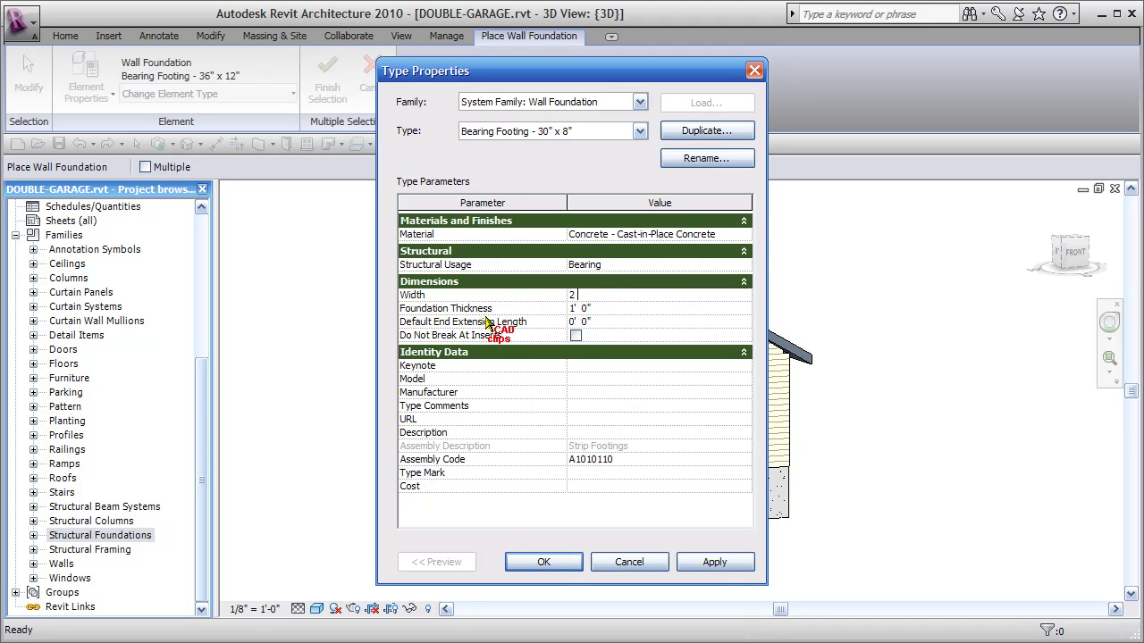
text( 6)
click(558, 309)
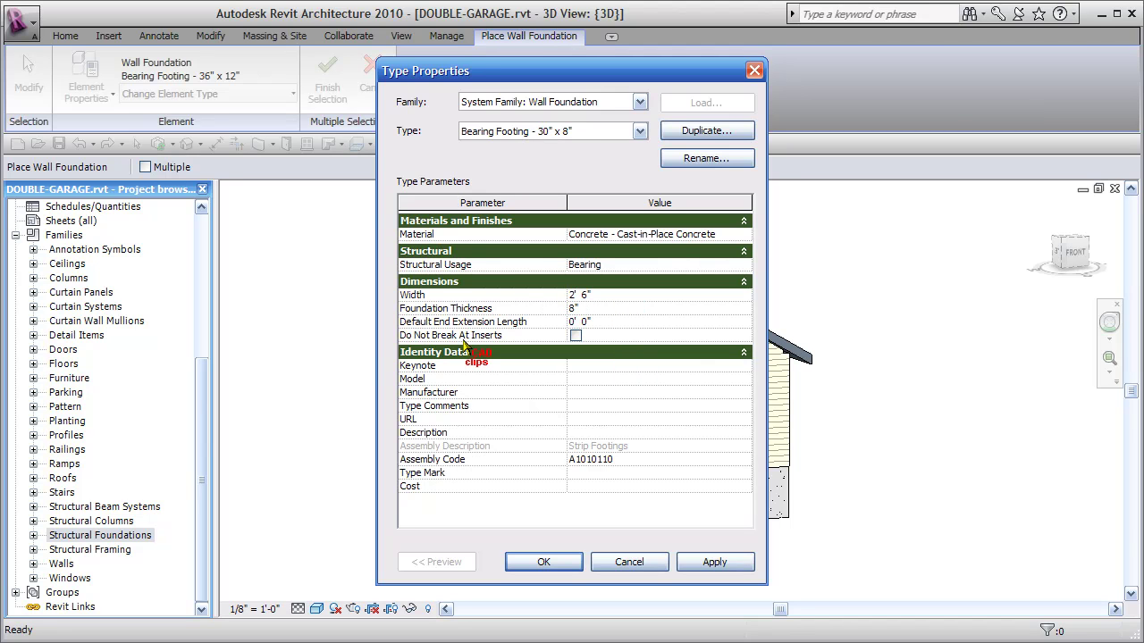
click(614, 296)
click(605, 322)
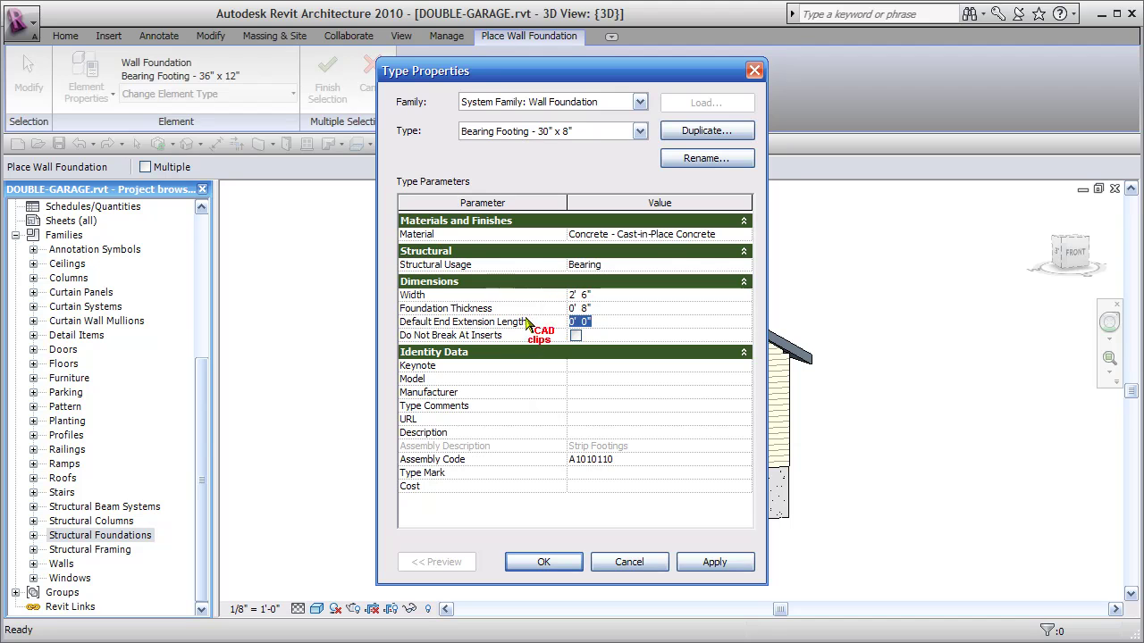
click(607, 320)
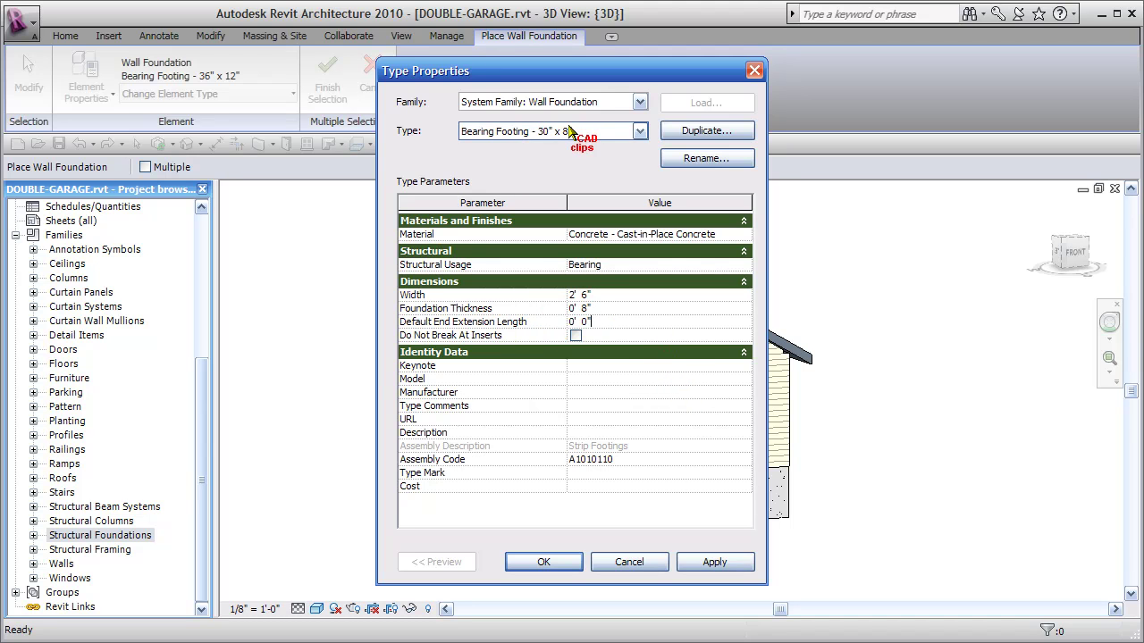
click(543, 561)
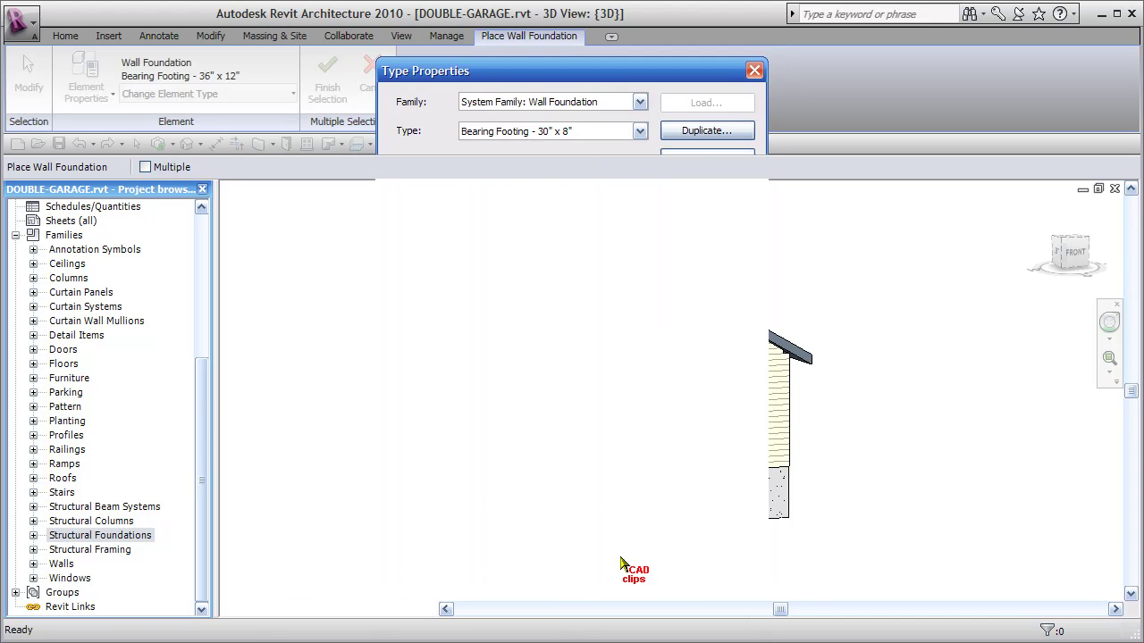
Place Bearing Footing - 30" x 8" wall foundations one by one under the four garage foundation walls
middle_drag(867, 551, 881, 471)
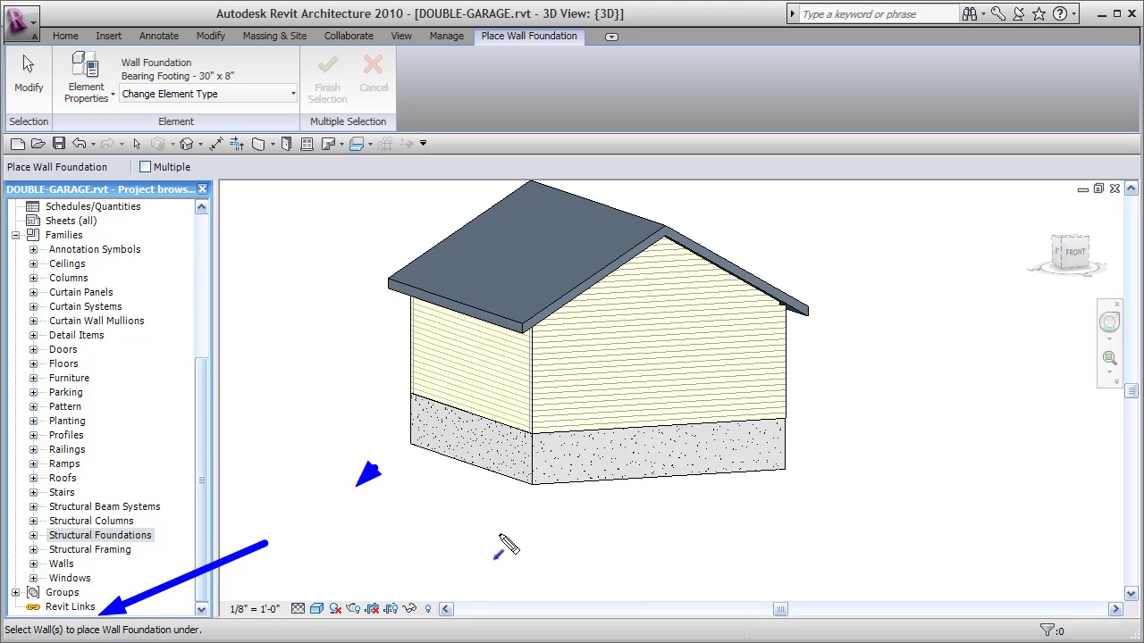
click(566, 487)
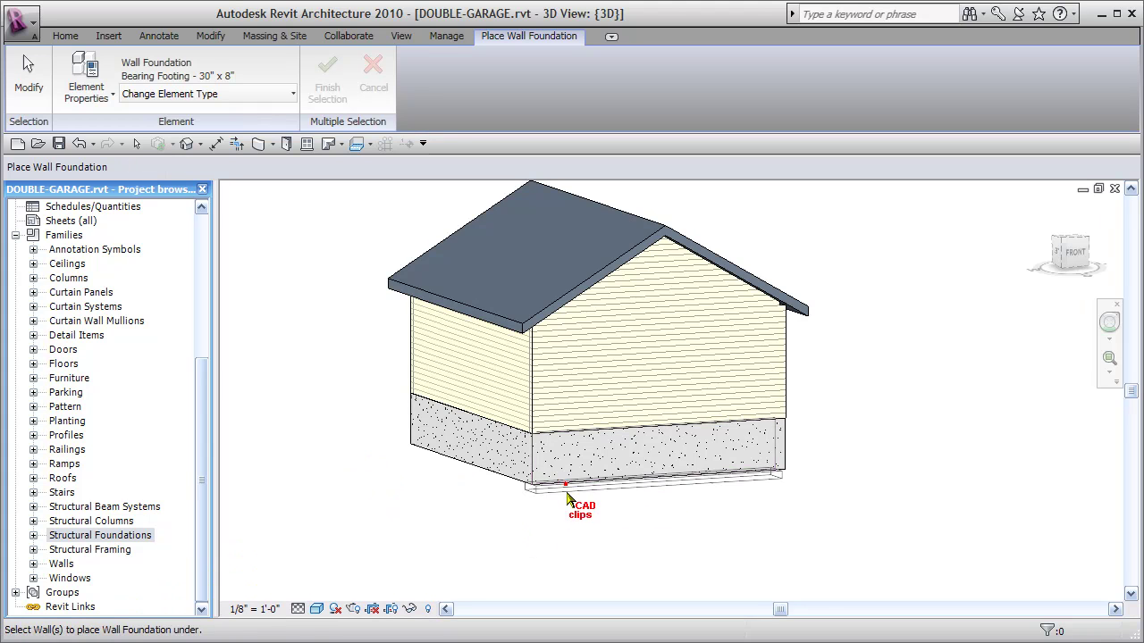
click(481, 479)
shift+middle_drag(757, 579, 724, 460)
click(724, 460)
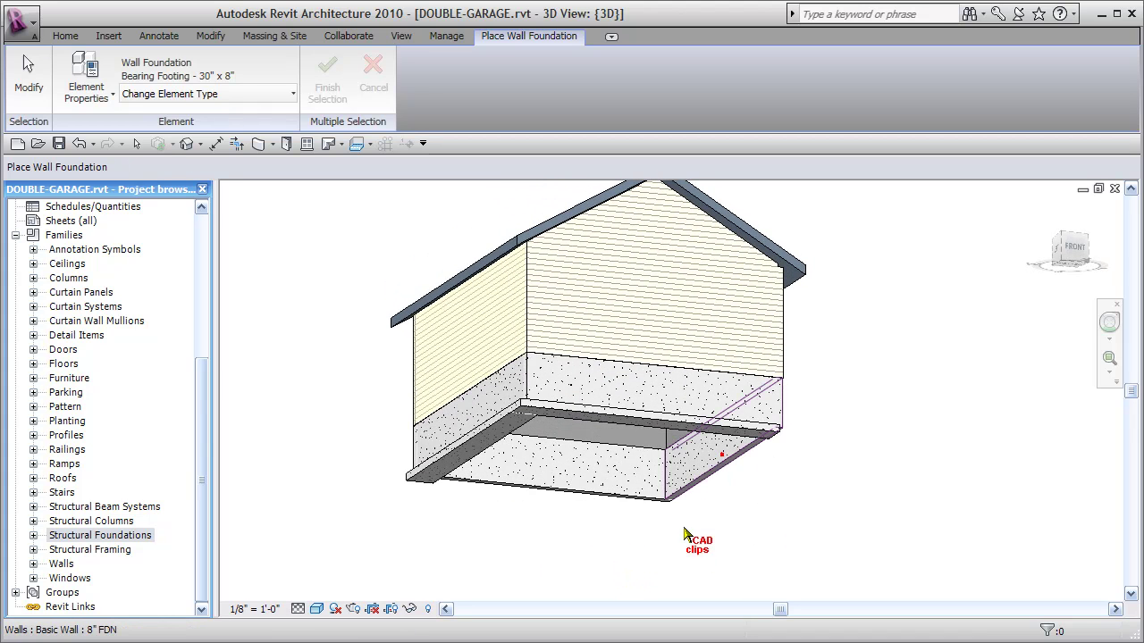
click(598, 503)
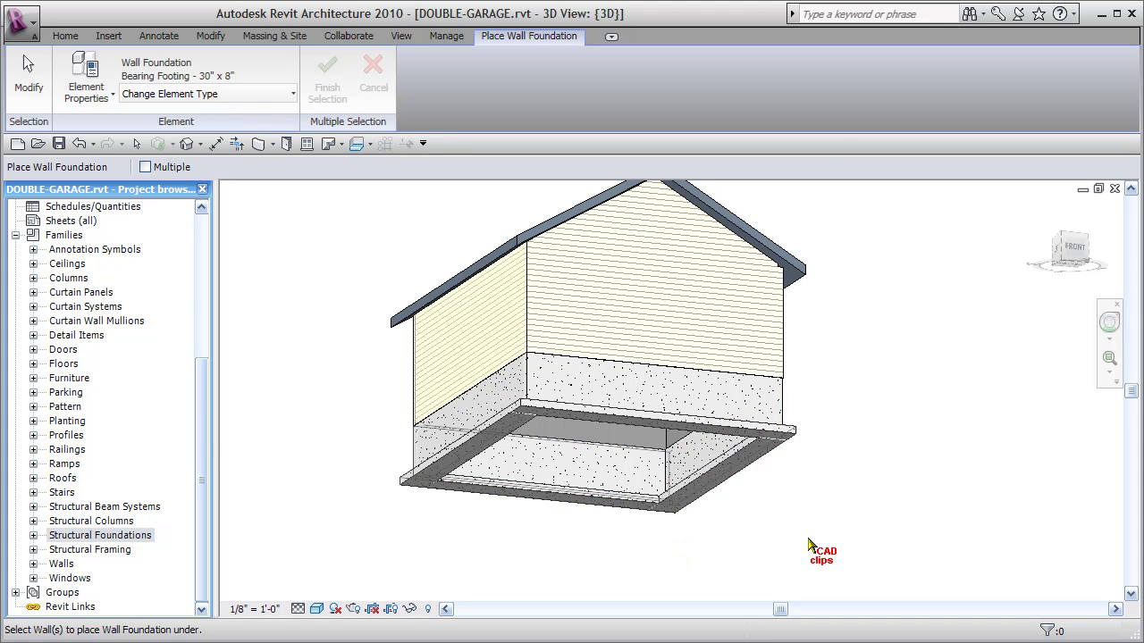
key(Escape)
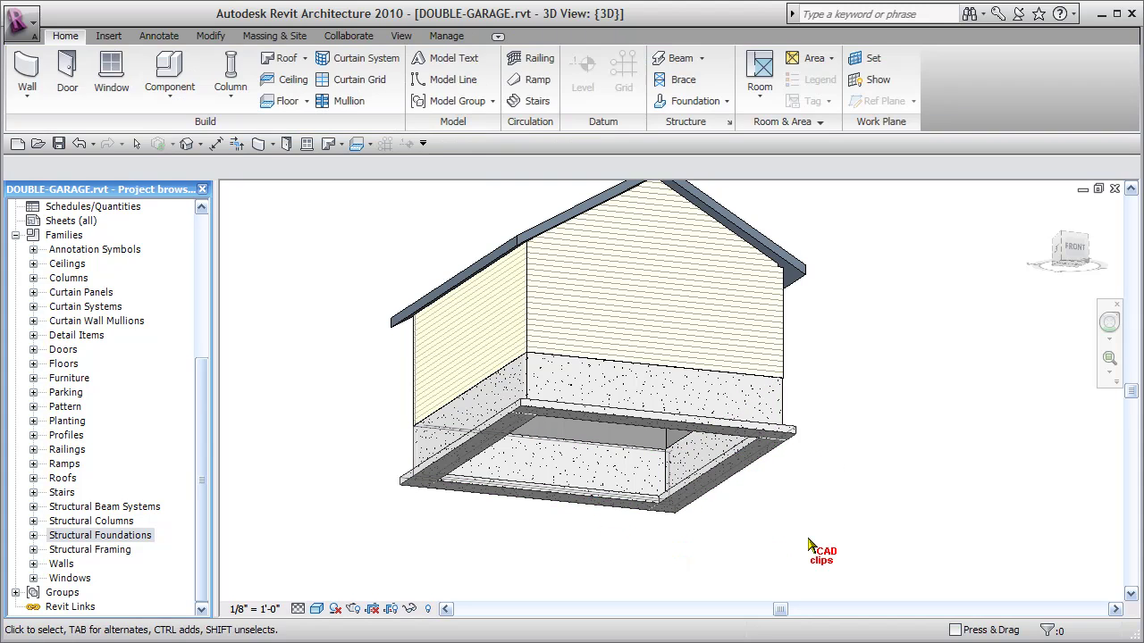
Delete all four wall footings beneath the garage foundation walls
mouse_move(809, 545)
shift+middle_down()
mouse_move(764, 567)
mouse_move(652, 585)
mouse_move(839, 587)
mouse_move(824, 549)
shift+middle_up()
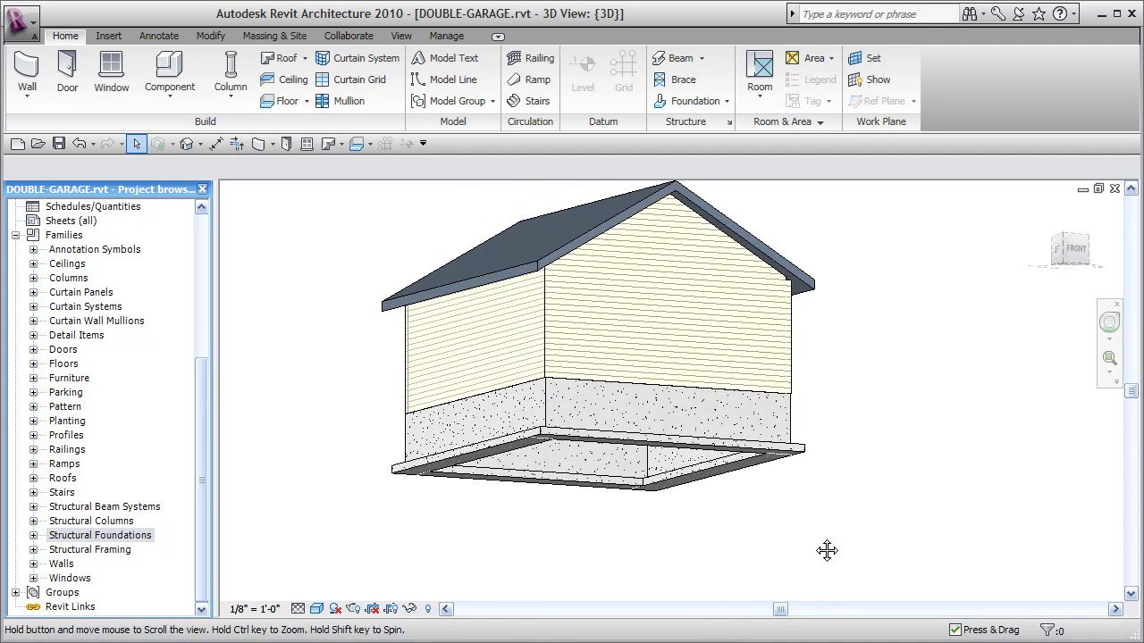
click(806, 460)
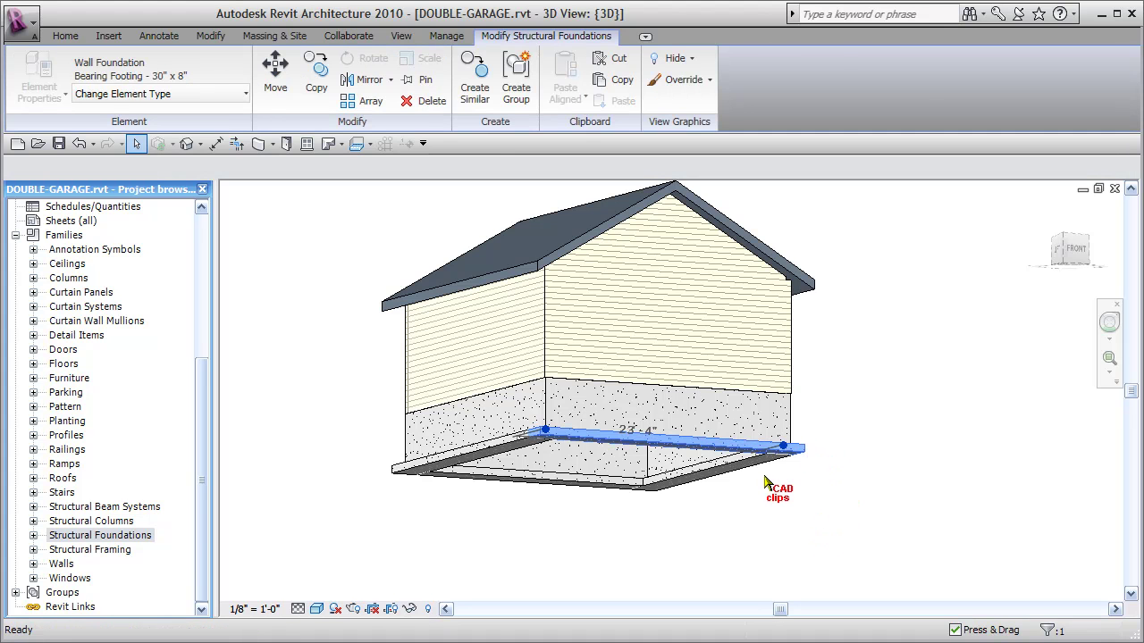
key(Delete)
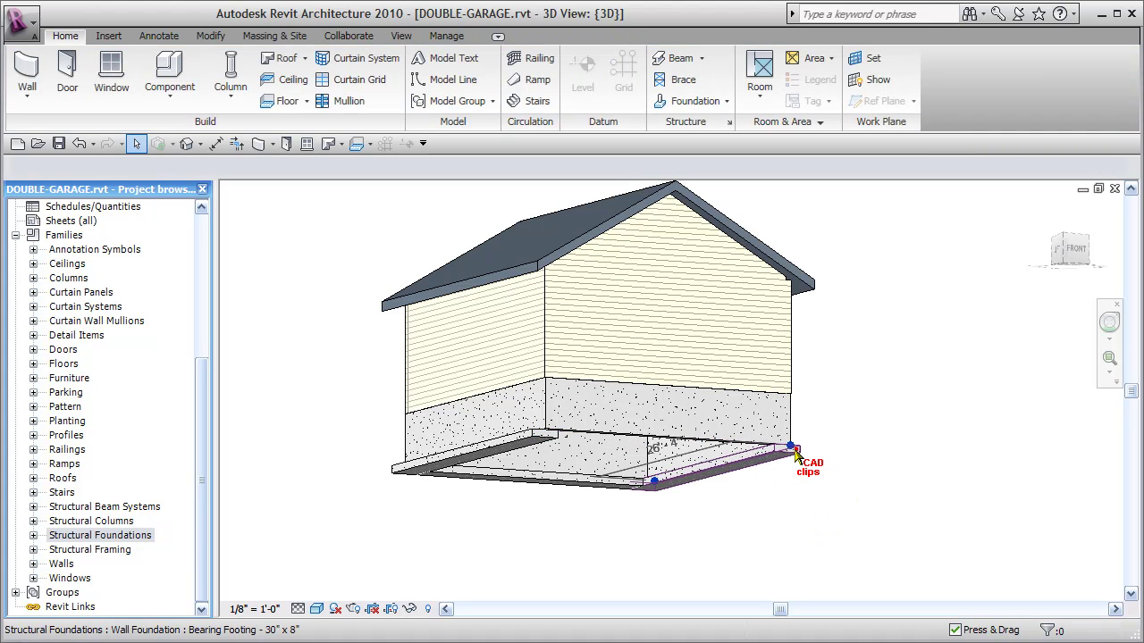
click(781, 456)
key(Delete)
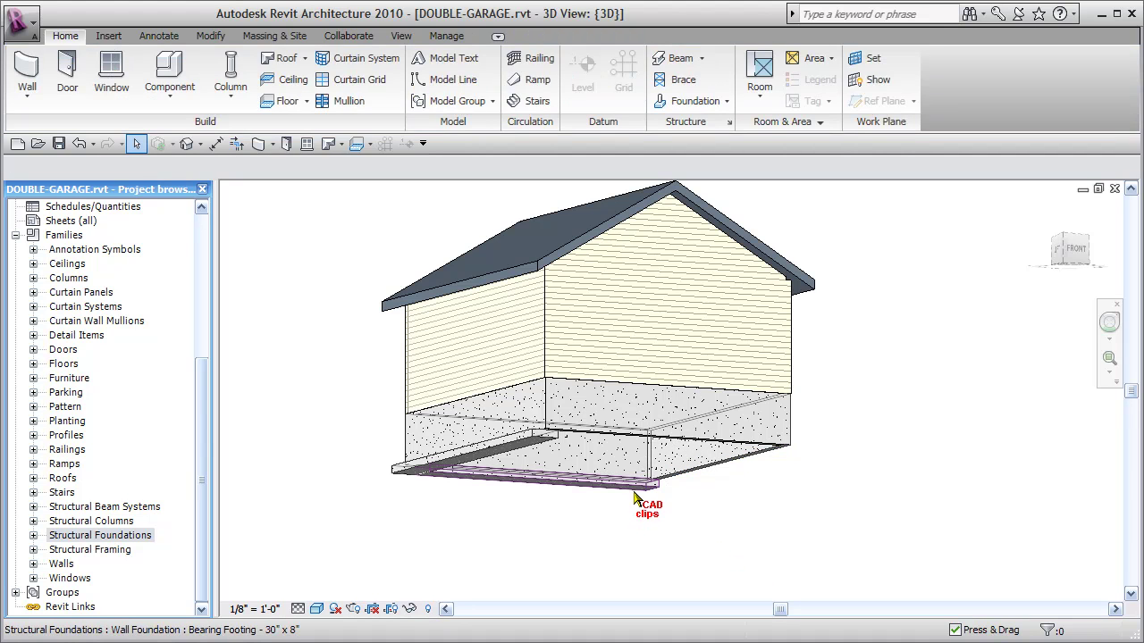
click(628, 485)
key(Delete)
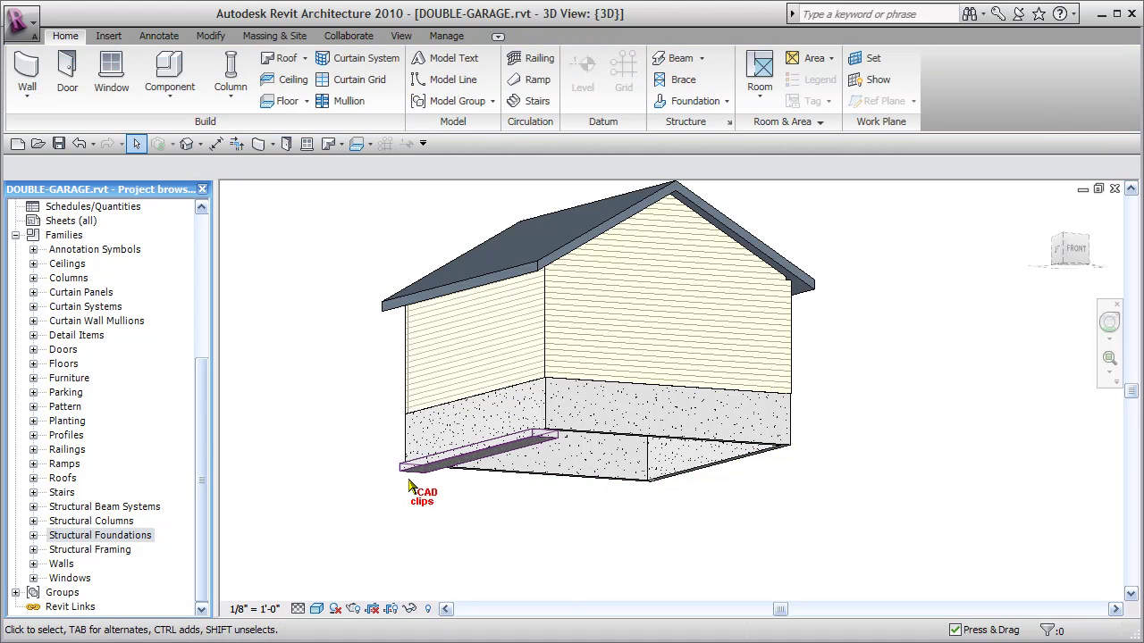
key(Delete)
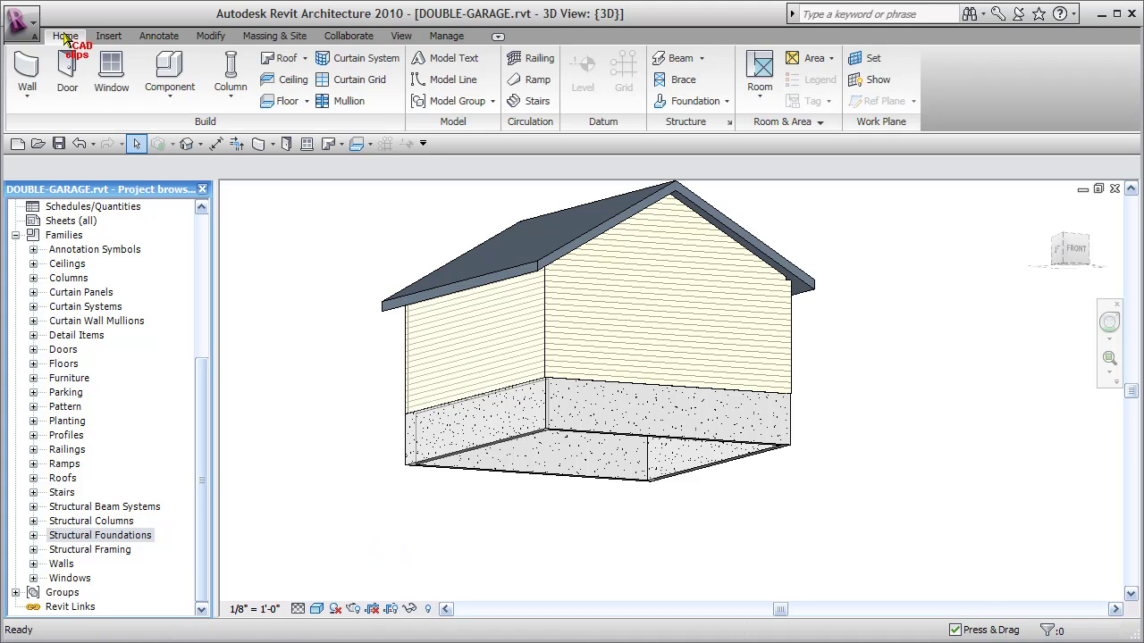
Place Bearing Footing - 30" x 8" wall foundations under the whole chain of garage foundation walls at once
click(726, 102)
click(717, 131)
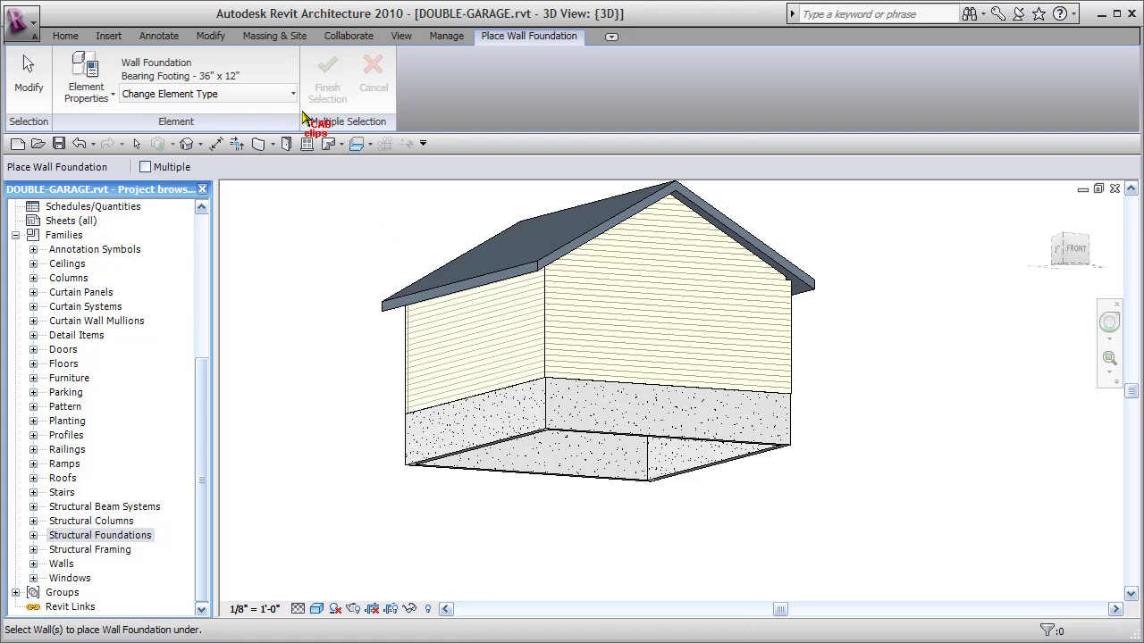
click(291, 92)
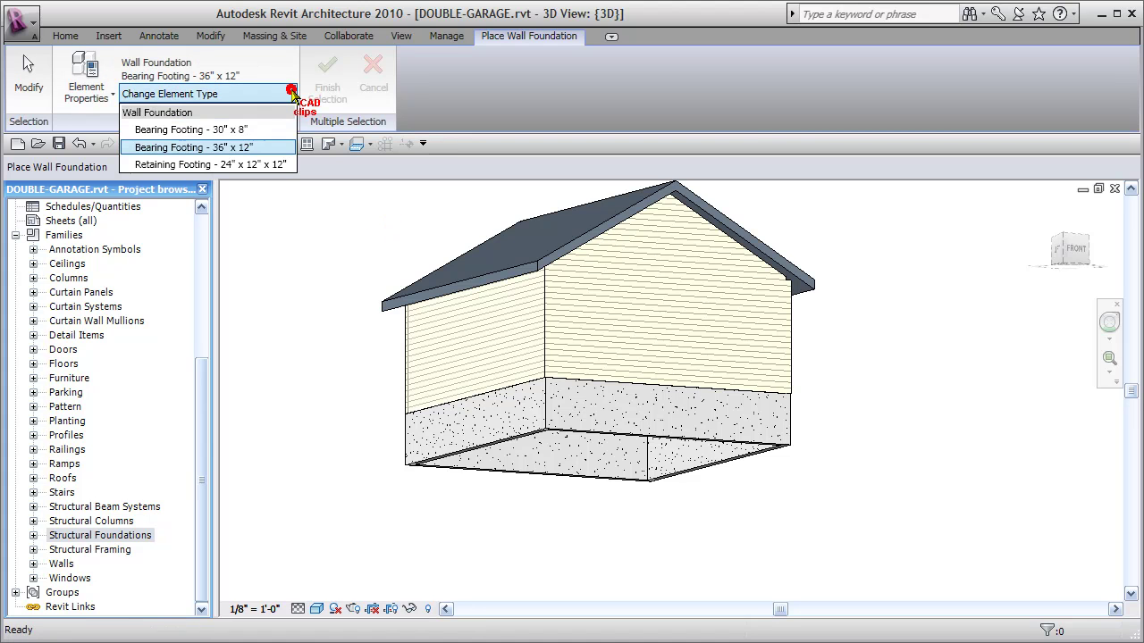
click(230, 129)
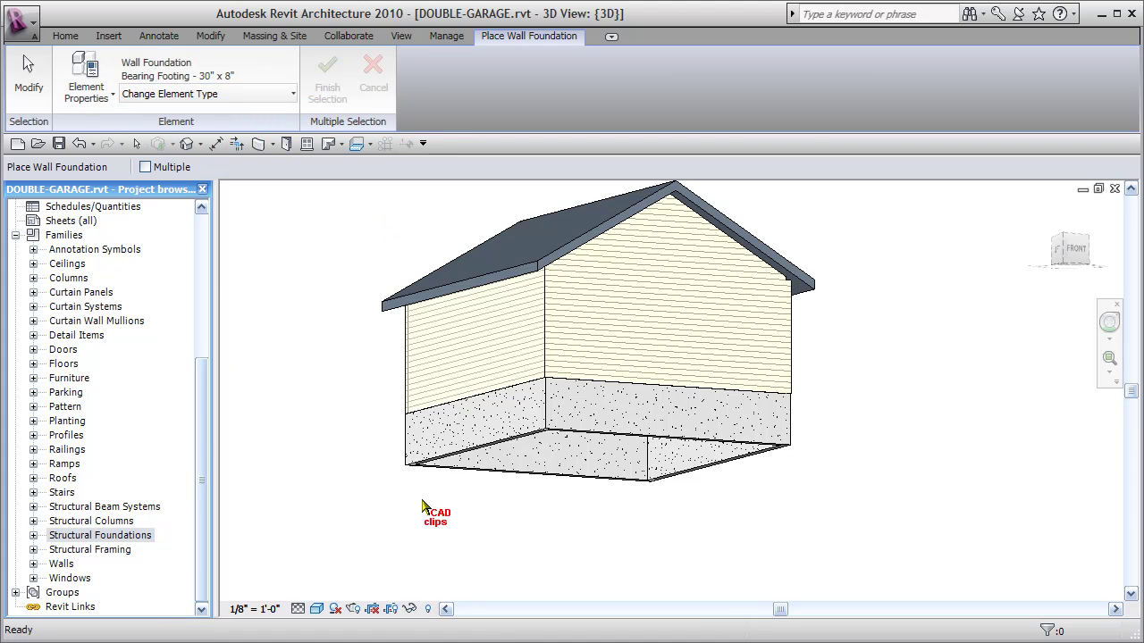
key(Tab)
click(697, 471)
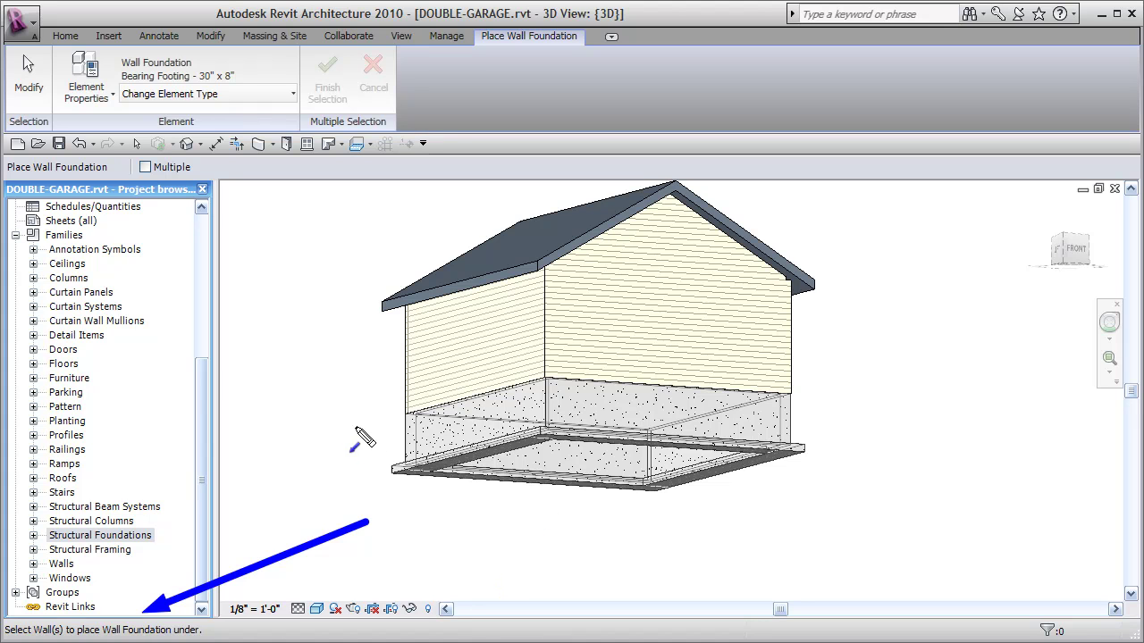
key(Escape)
key(Escape)
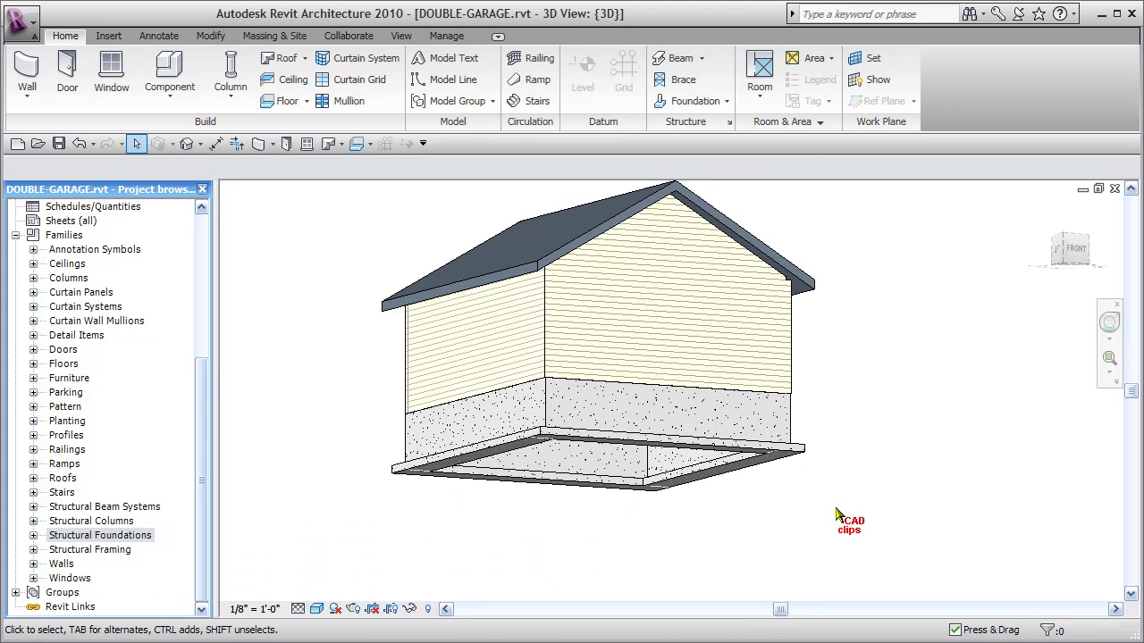
shift+middle_drag(834, 526, 863, 552)
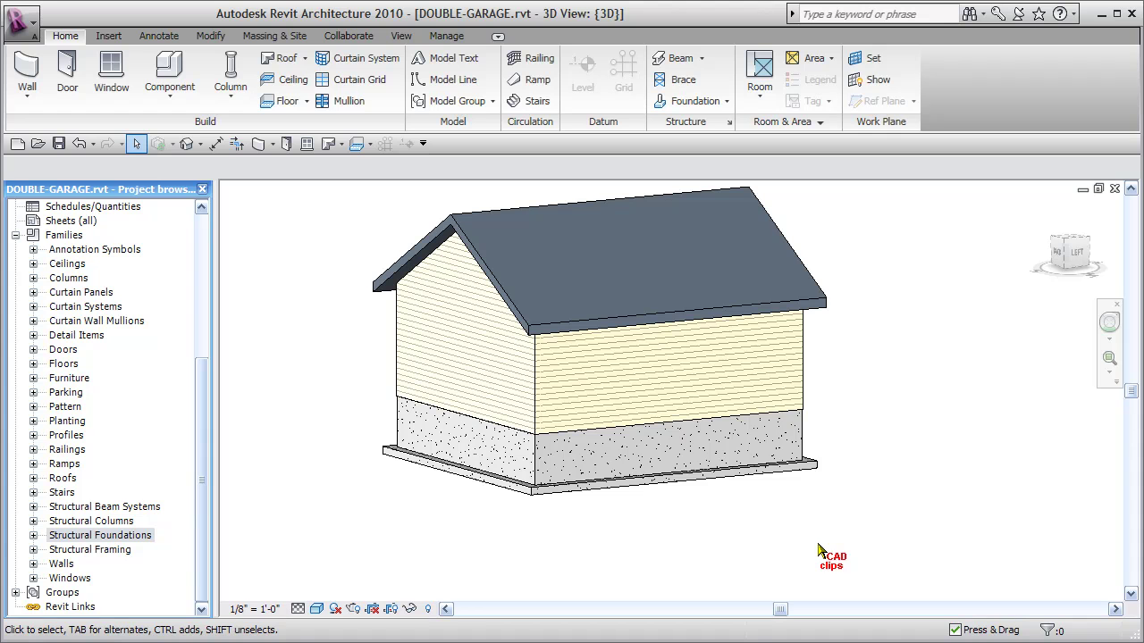
shift+middle_drag(678, 541, 885, 552)
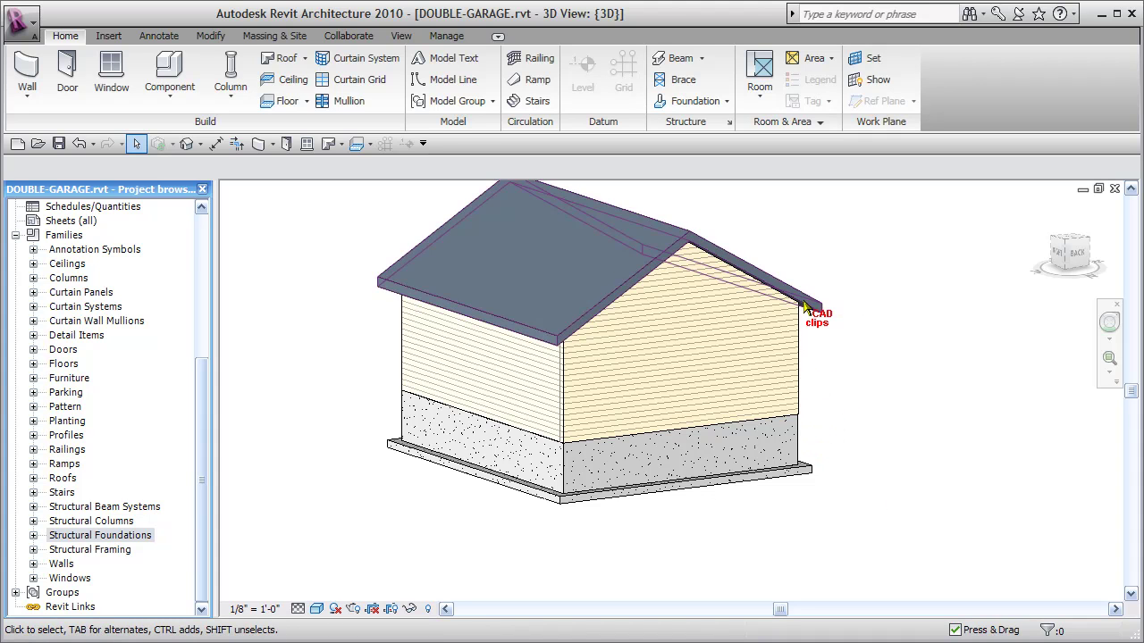
middle_drag(897, 369, 914, 403)
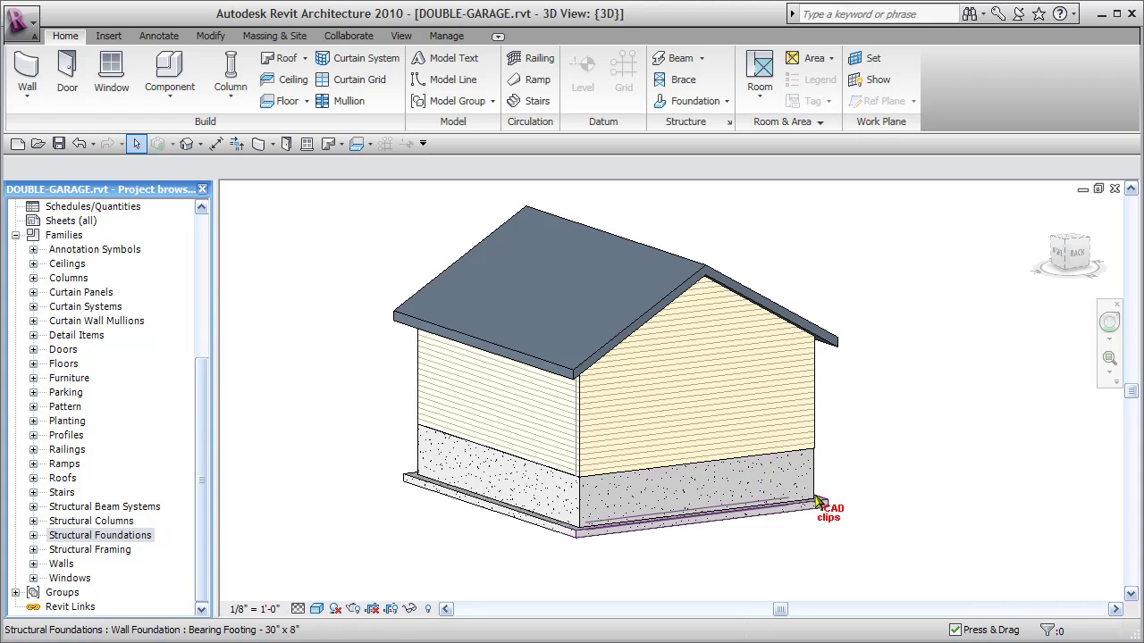
middle_drag(907, 506, 911, 512)
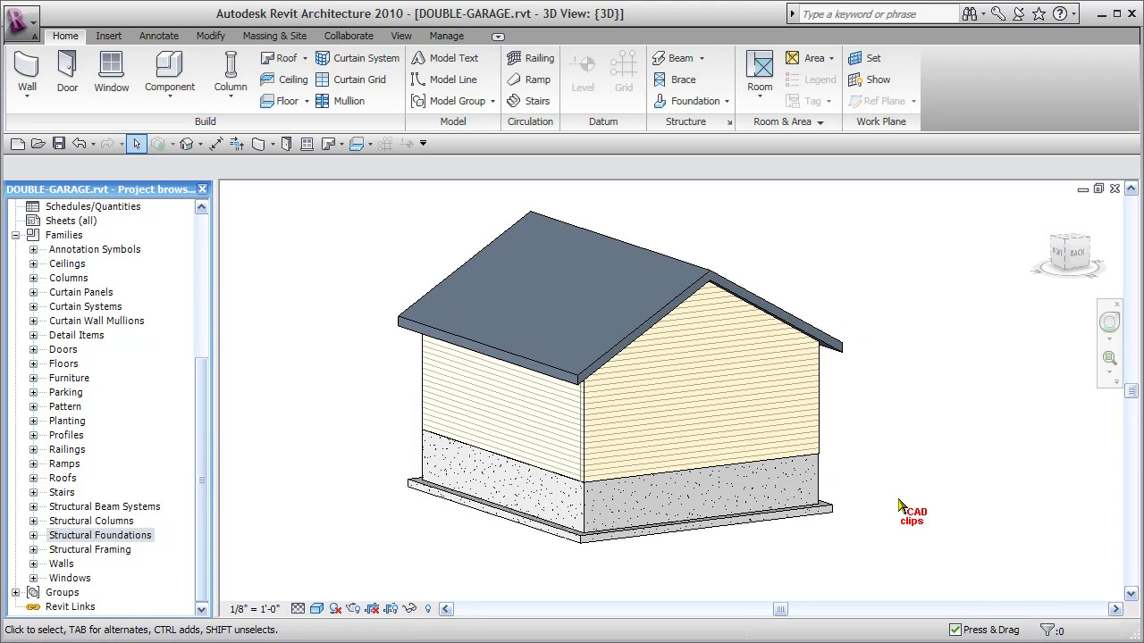